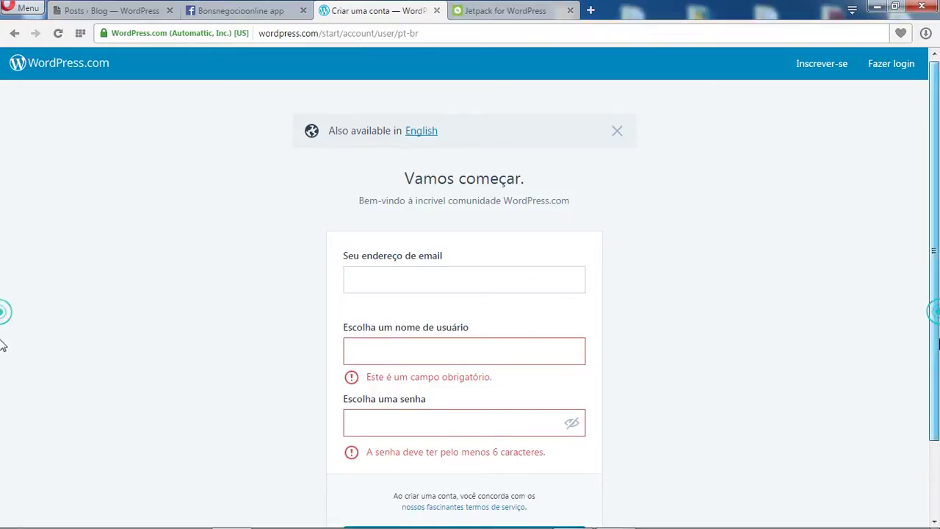
Step: Review the WordPress.com account sign-up form from the language notice down to the account creation option
{"action": "scroll", "coordinate": [1, 360], "scroll_direction": "down", "scroll_amount": 1}
{"action": "scroll", "coordinate": [2, 367], "scroll_direction": "up", "scroll_amount": 1}
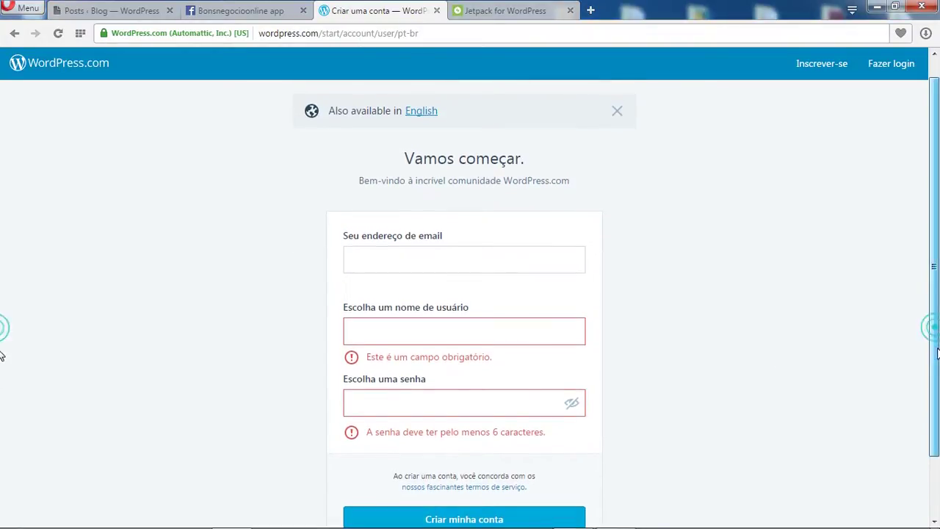
{"action": "scroll", "coordinate": [1, 367], "scroll_direction": "down", "scroll_amount": 1}
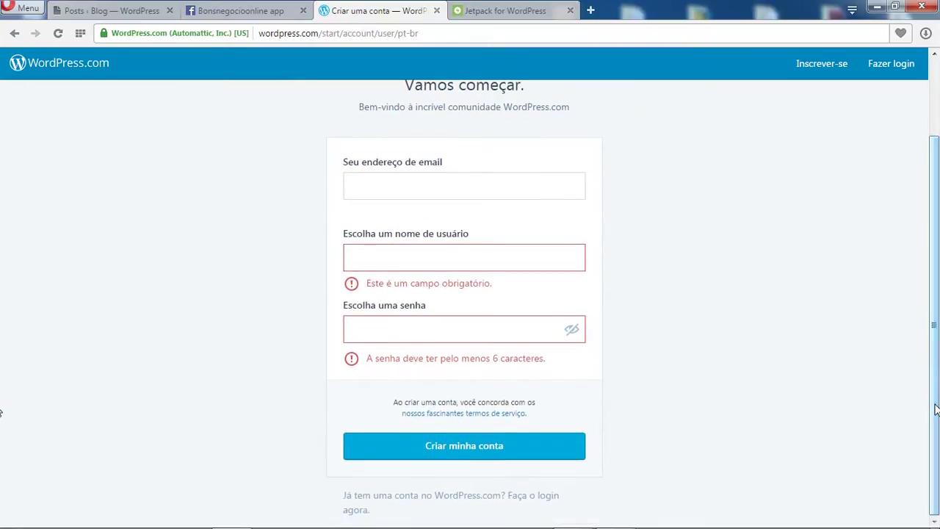
{"action": "scroll", "coordinate": [1, 394], "scroll_direction": "up", "scroll_amount": 1}
{"action": "scroll", "coordinate": [1, 394], "scroll_direction": "up", "scroll_amount": 1}
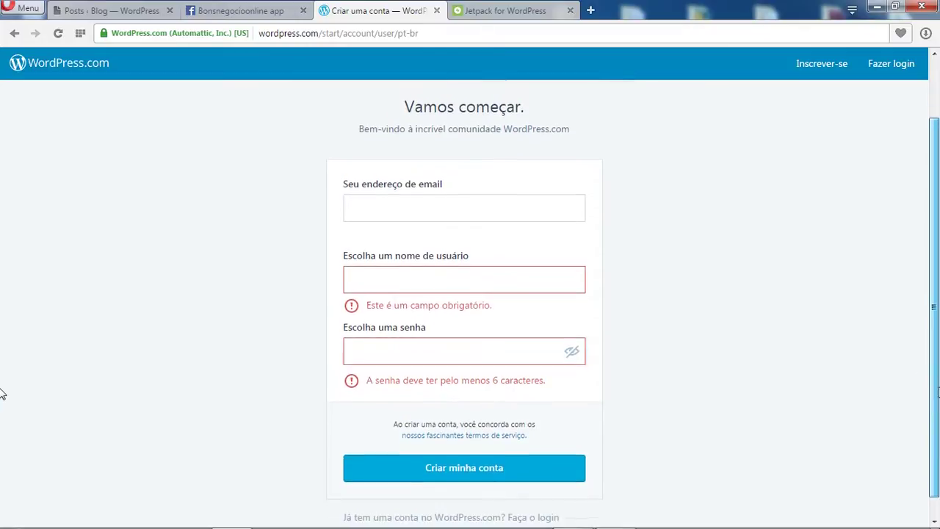
{"action": "scroll", "coordinate": [1, 353], "scroll_direction": "up", "scroll_amount": 2}
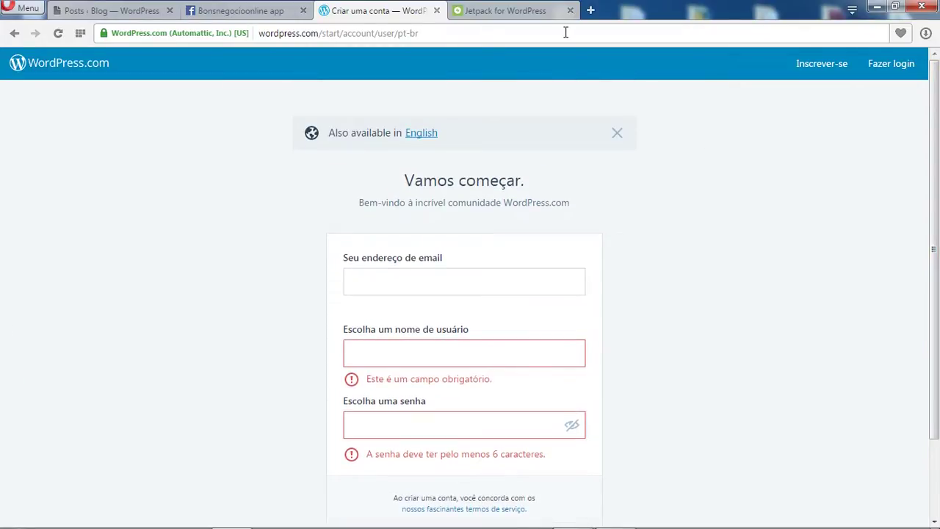
Step: Start the Jetpack installation from jetpack.com, using the blog's base address ending in /blog/ copied from its admin page as the site address
{"action": "left_click", "coordinate": [523, 16]}
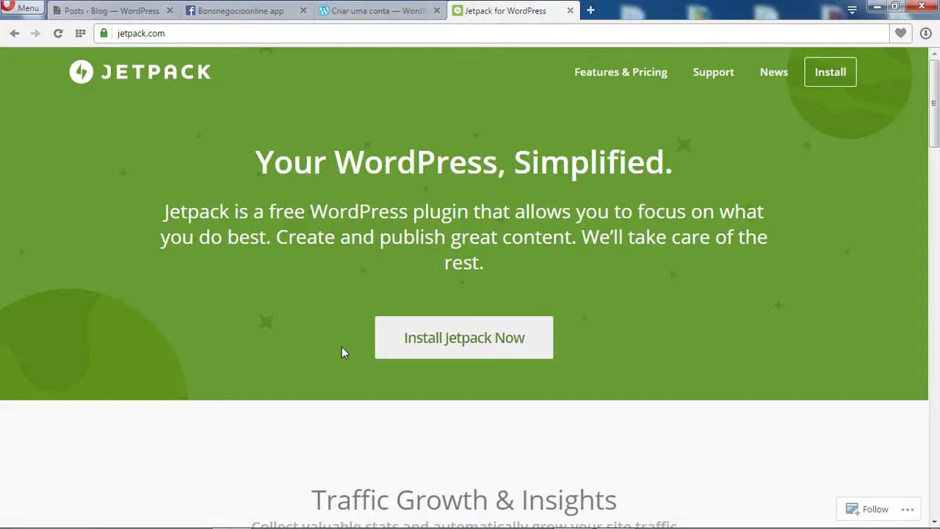
{"action": "left_click", "coordinate": [470, 346]}
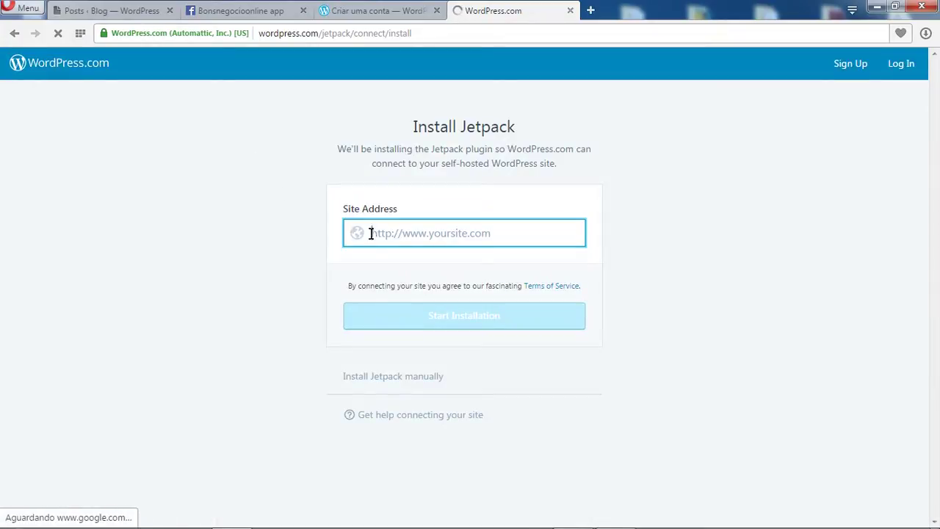
{"action": "left_click", "coordinate": [135, 9]}
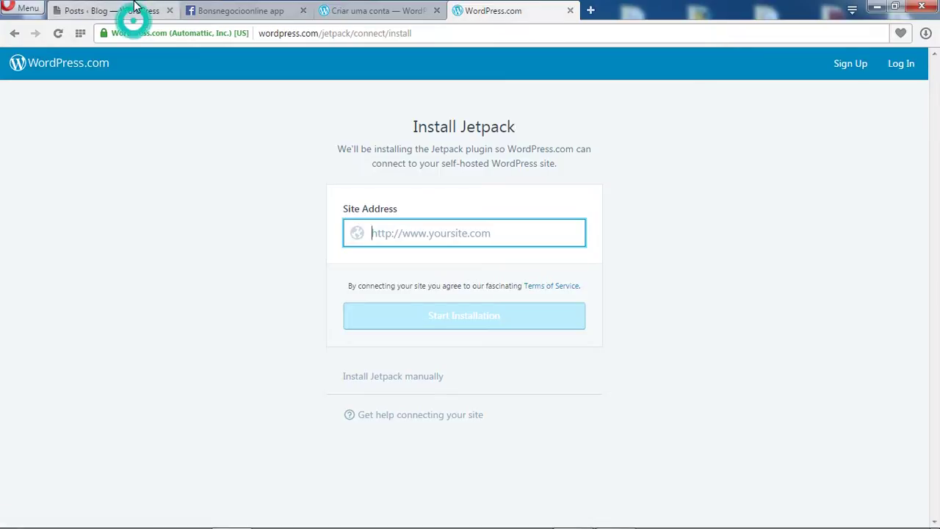
{"action": "left_click_drag", "start_coordinate": [206, 35], "coordinate": [92, 46]}
{"action": "key", "text": "ctrl+c"}
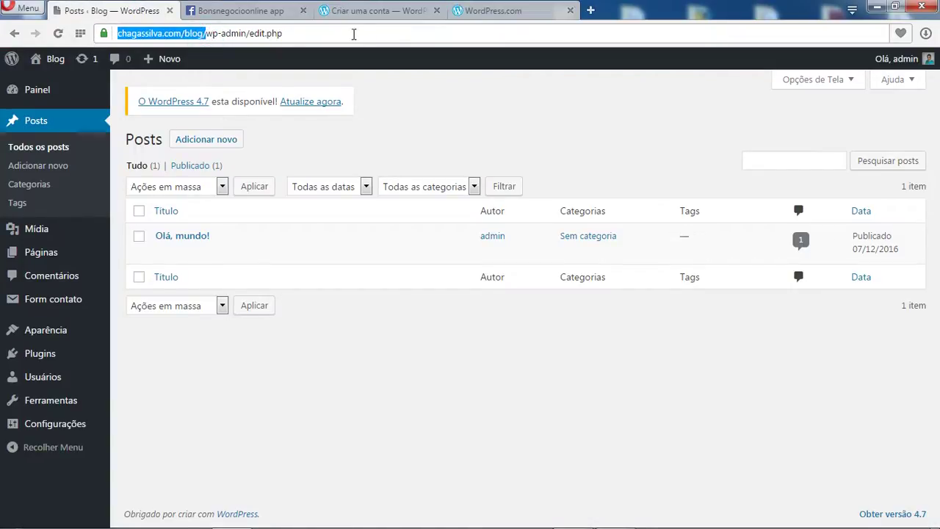
{"action": "left_click", "coordinate": [501, 11]}
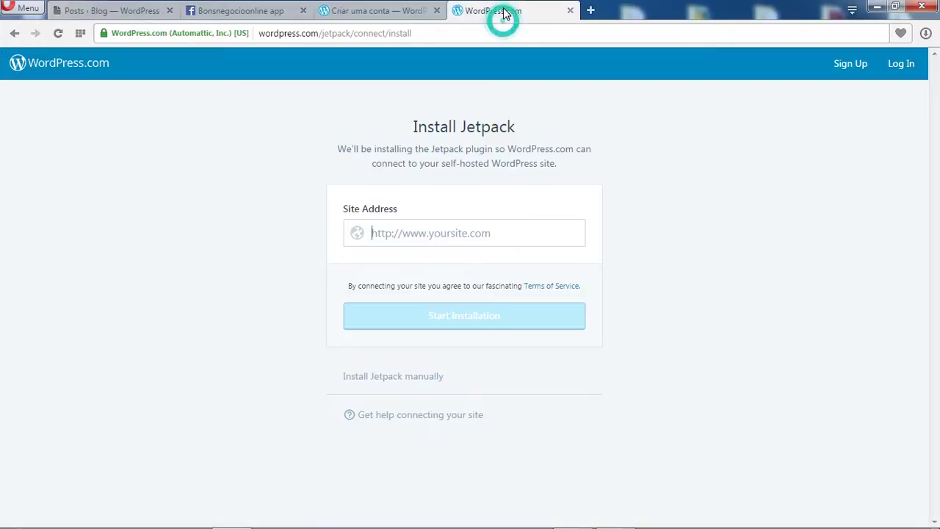
{"action": "left_click", "coordinate": [442, 238]}
{"action": "key", "text": "ctrl+v"}
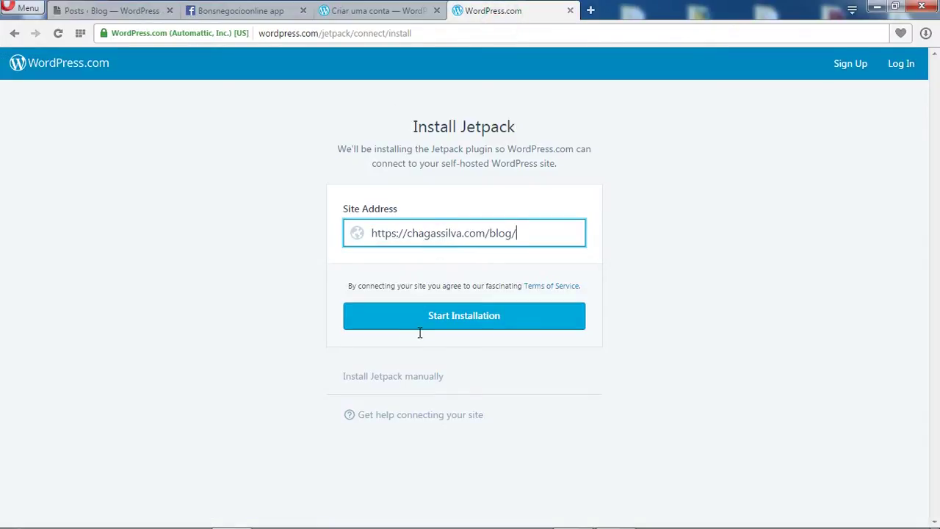
{"action": "left_click", "coordinate": [460, 321]}
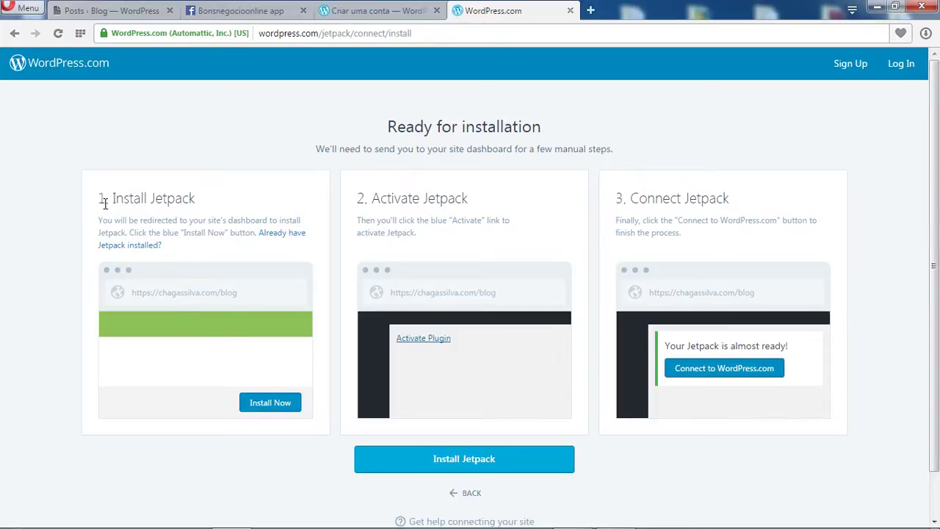
Step: Install and activate the Jetpack por WordPress.com plugin on the blog, and close the old Posts page
{"action": "left_click_drag", "start_coordinate": [104, 204], "coordinate": [185, 203]}
{"action": "left_click", "coordinate": [359, 217]}
{"action": "left_click", "coordinate": [474, 469]}
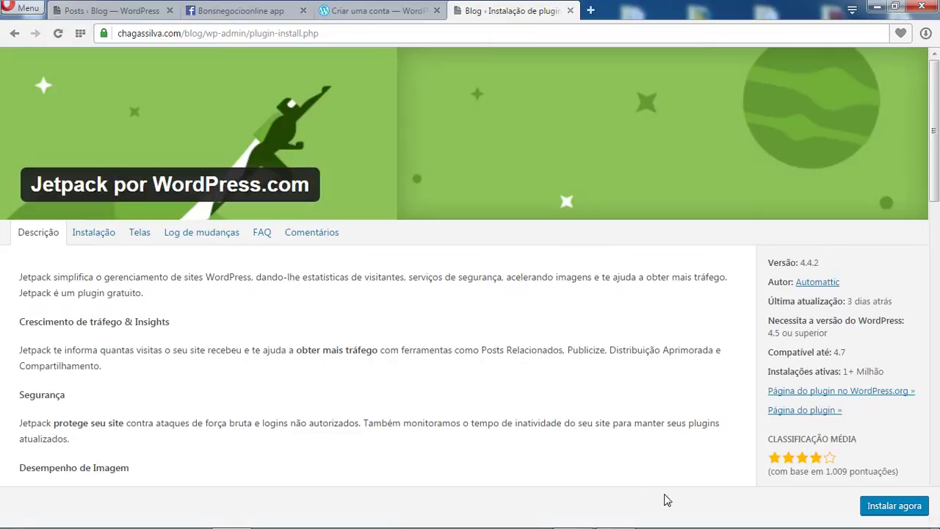
{"action": "left_click", "coordinate": [897, 505]}
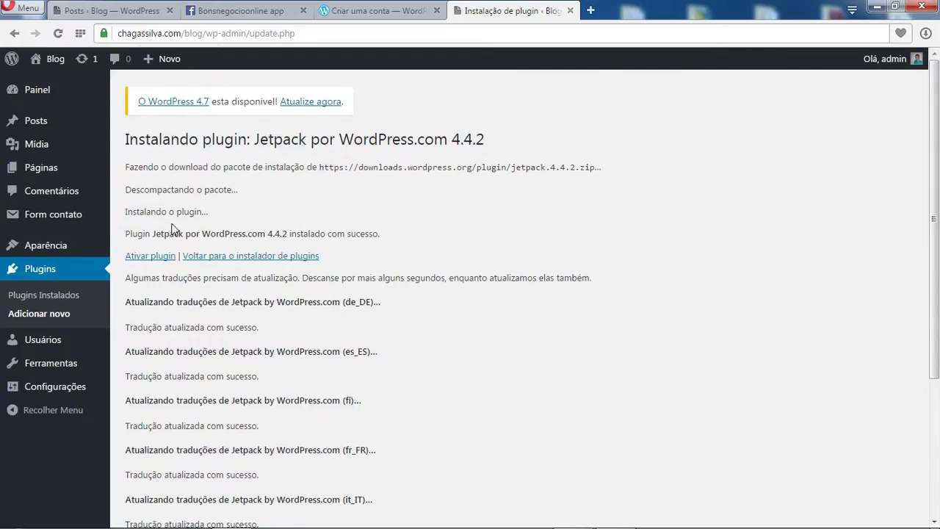
{"action": "left_click", "coordinate": [156, 259]}
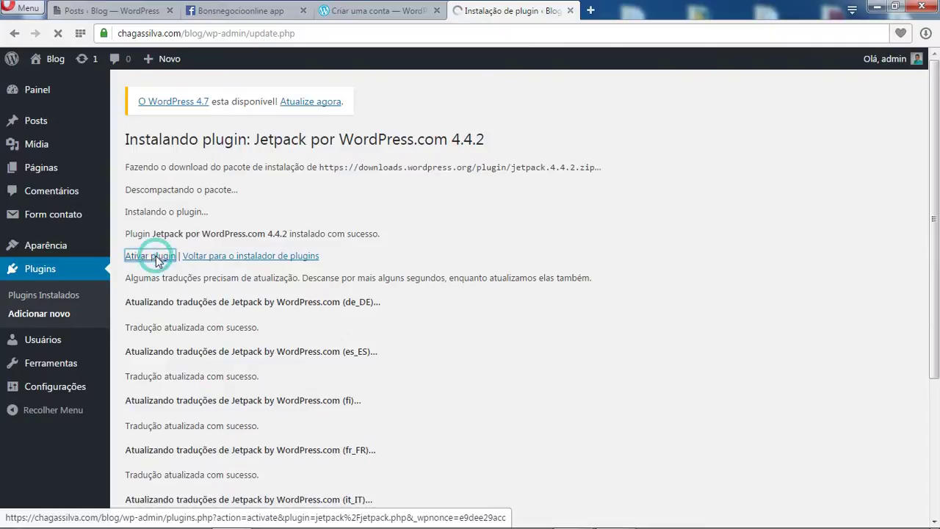
{"action": "left_click", "coordinate": [170, 11]}
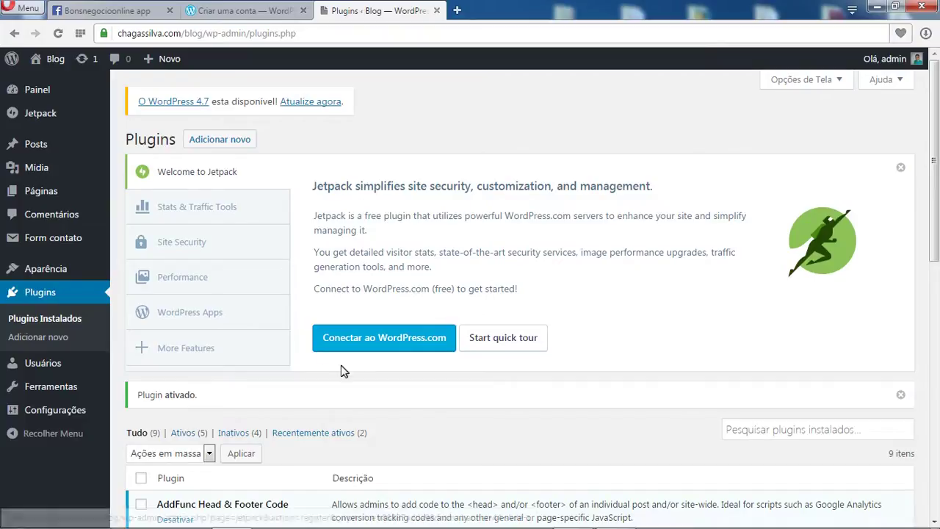
Step: Connect Jetpack to WordPress.com by logging in with the prefilled credentials, and activate Jetpack's recommended features
{"action": "left_click", "coordinate": [381, 350]}
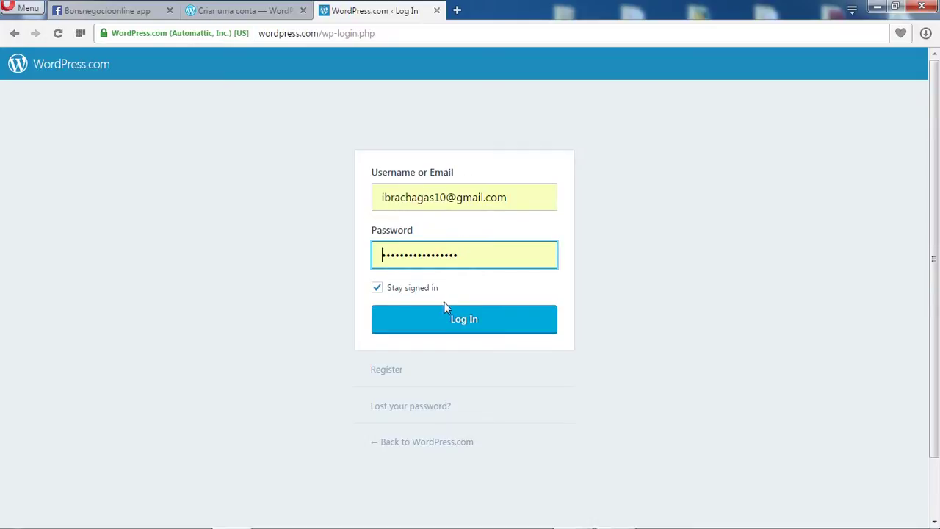
{"action": "left_click", "coordinate": [466, 331]}
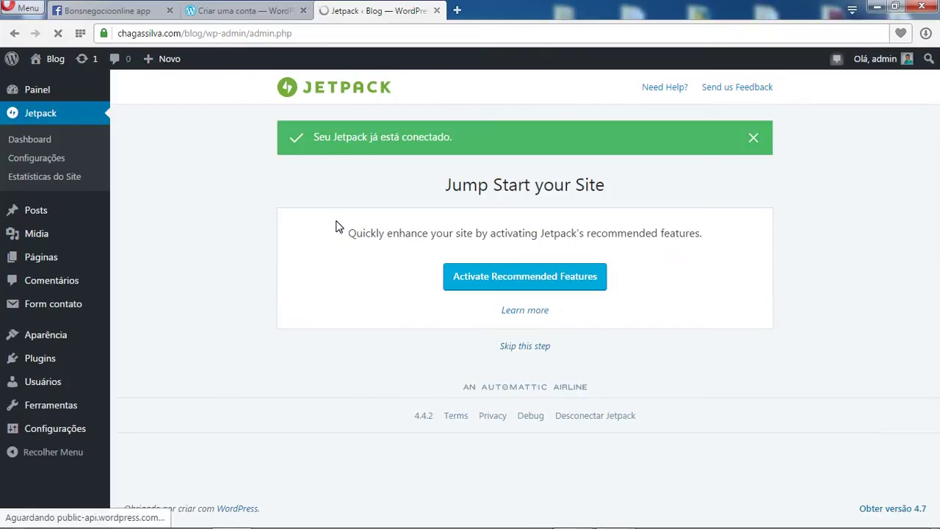
{"action": "left_click", "coordinate": [567, 280]}
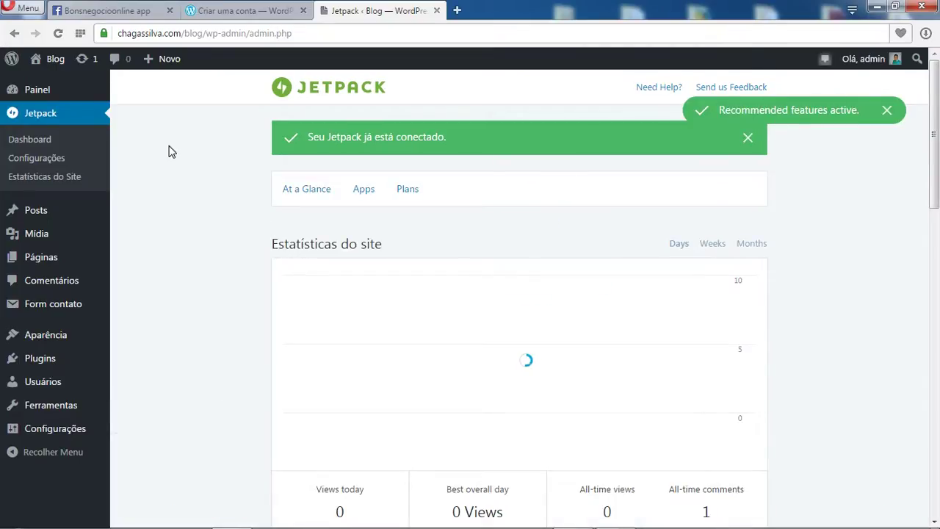
Step: Open the Publicize configuration page from Jetpack's Engagement settings
{"action": "left_click", "coordinate": [39, 160]}
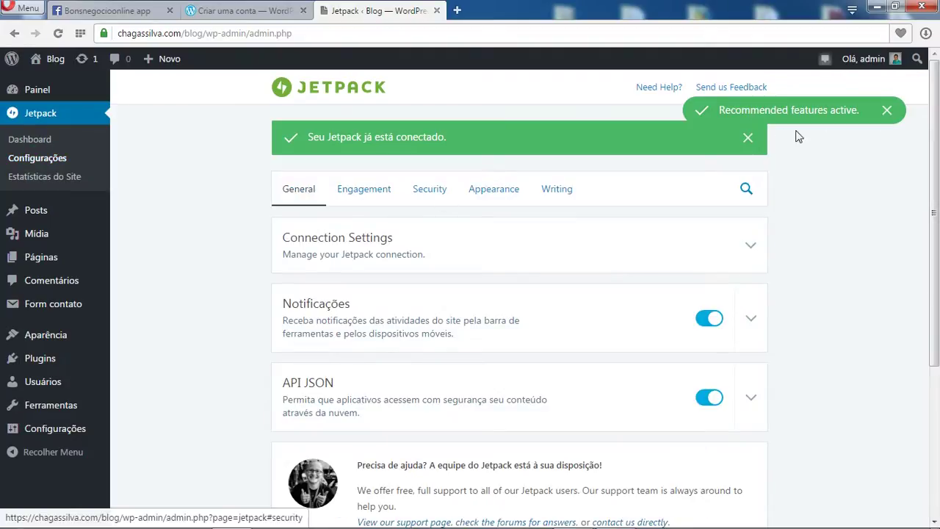
{"action": "scroll", "coordinate": [831, 170], "scroll_direction": "down", "scroll_amount": 2}
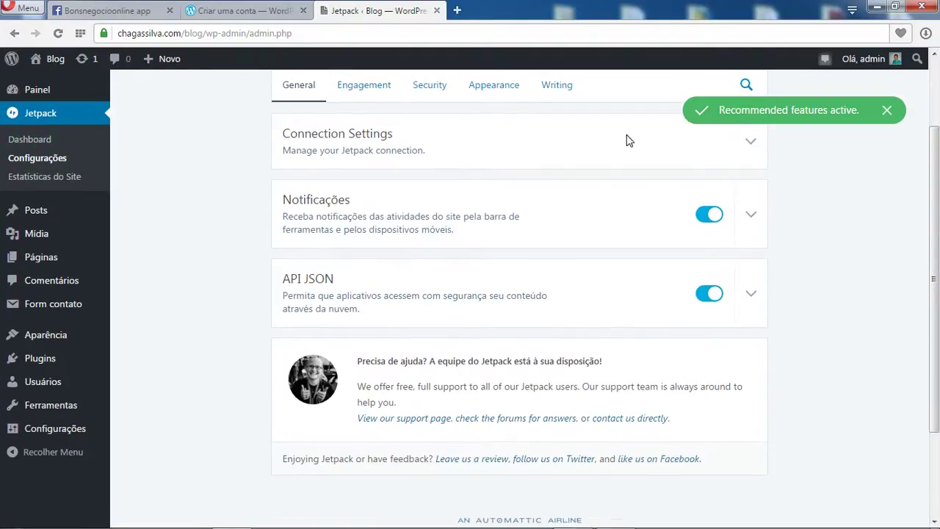
{"action": "left_click", "coordinate": [363, 94]}
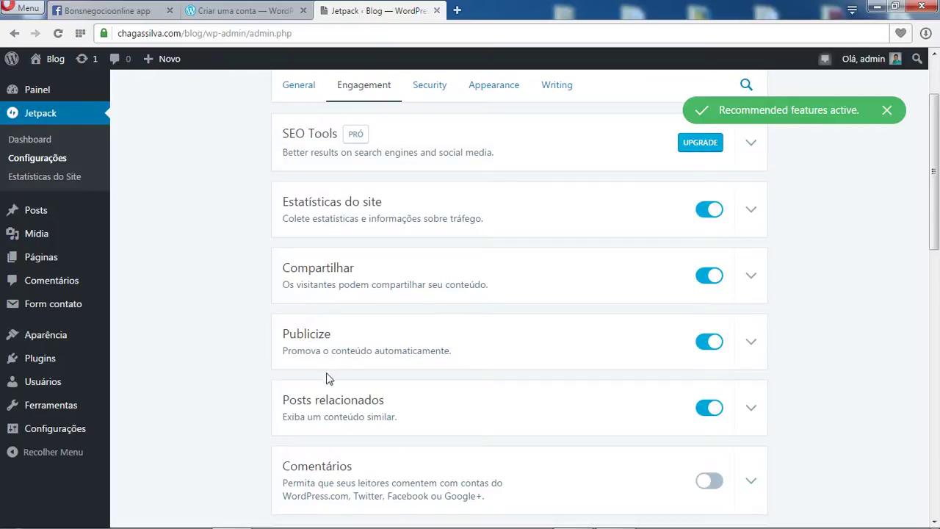
{"action": "left_click", "coordinate": [323, 342]}
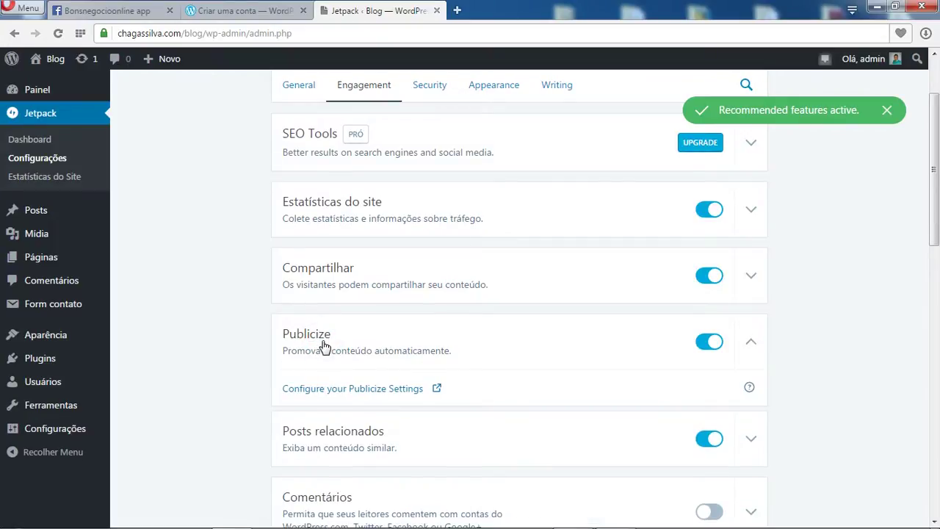
{"action": "left_click", "coordinate": [371, 396]}
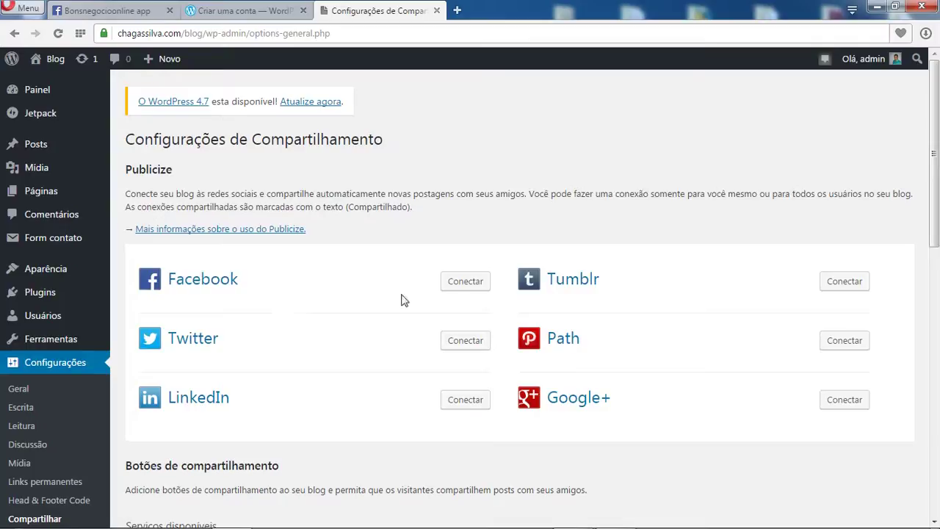
Step: Connect Publicize to the Facebook page Bonsnegocioonline app and make the connection available to all users of the blog
{"action": "left_click", "coordinate": [471, 282]}
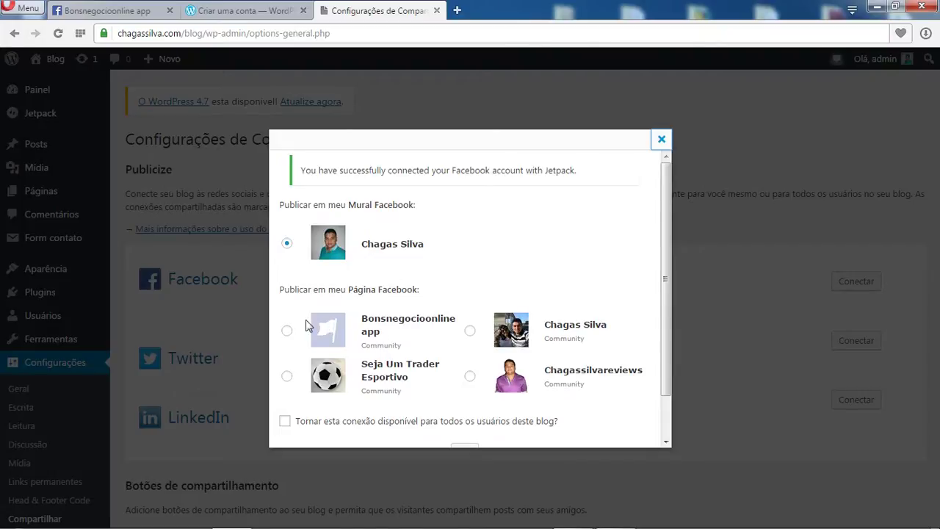
{"action": "left_click", "coordinate": [286, 331]}
{"action": "left_click", "coordinate": [286, 423]}
{"action": "left_click_drag", "start_coordinate": [667, 324], "coordinate": [674, 366]}
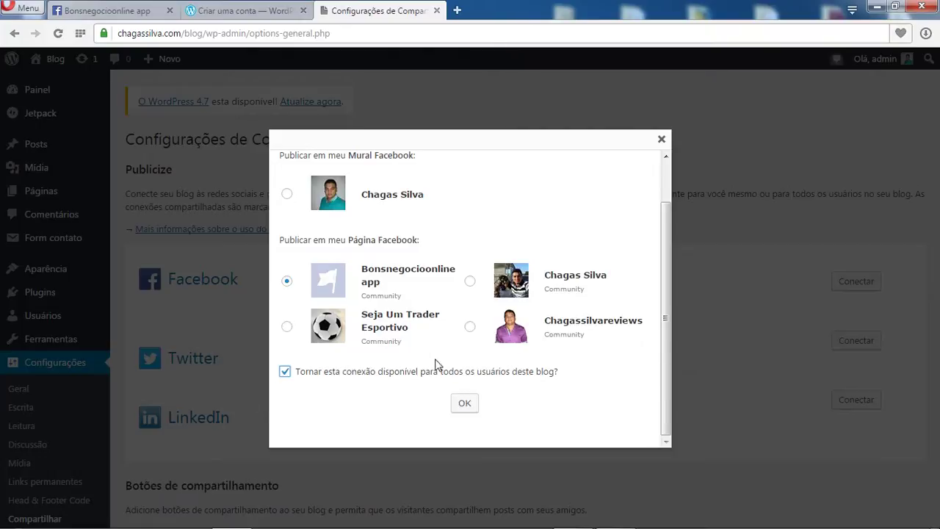
{"action": "left_click", "coordinate": [465, 404]}
{"action": "left_click", "coordinate": [465, 404]}
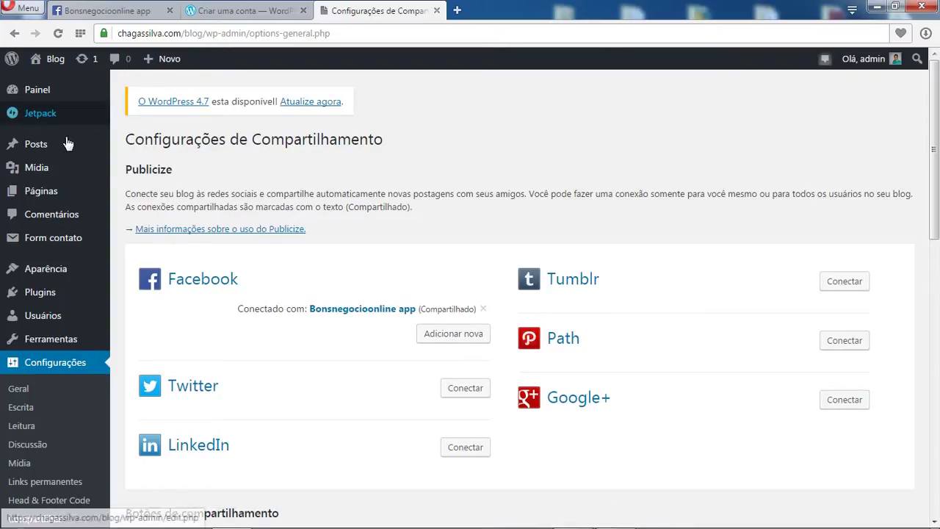
Step: Create a new post titled "Publicar Automaticamente" with the body text "post de teste"
{"action": "left_click", "coordinate": [35, 145]}
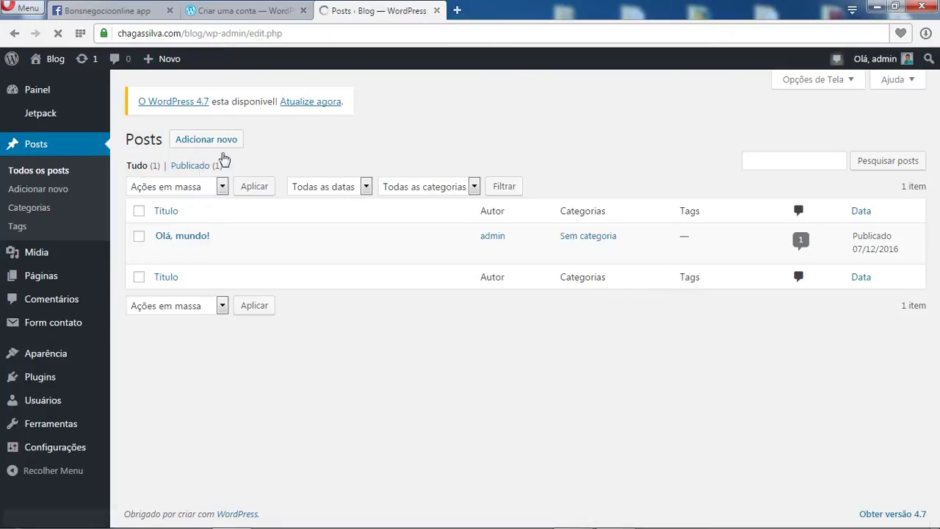
{"action": "left_click", "coordinate": [224, 143]}
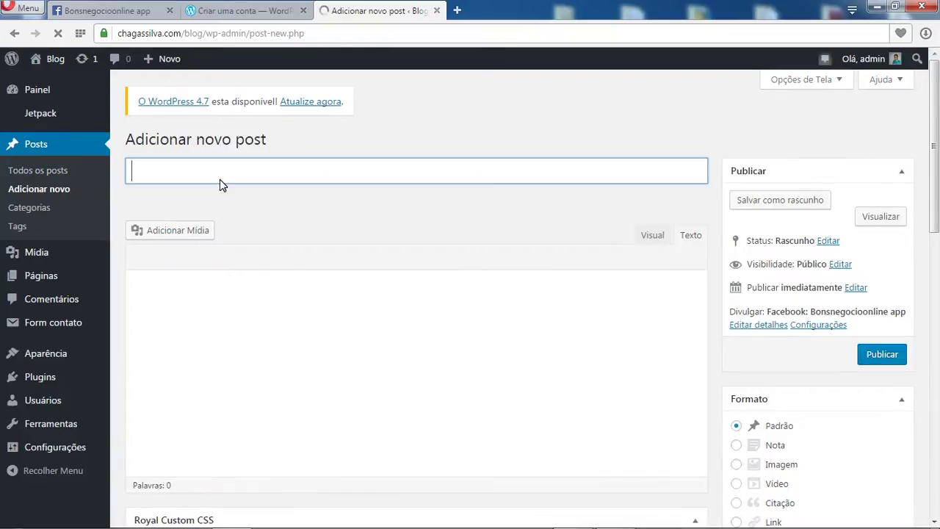
{"action": "left_click", "coordinate": [224, 173]}
{"action": "type", "text": "Plu"}
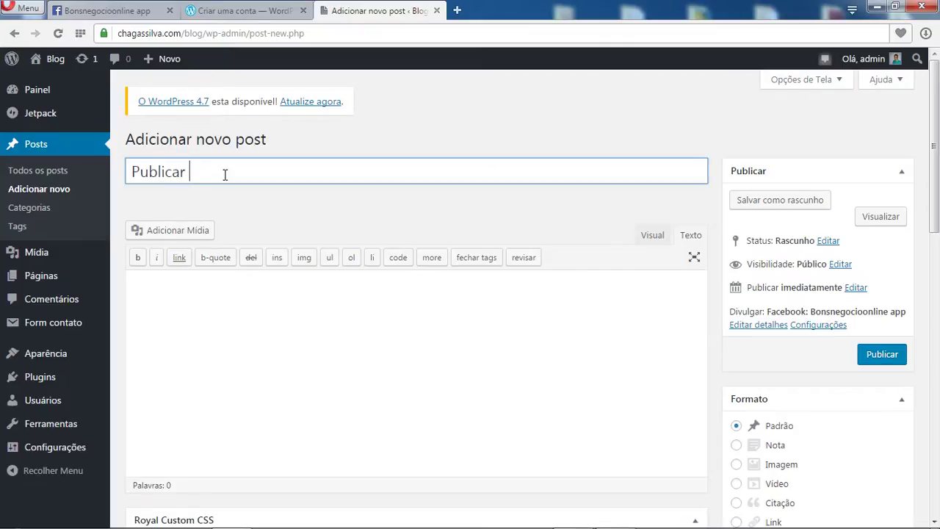
{"action": "type", "text": "licar Automaticamente"}
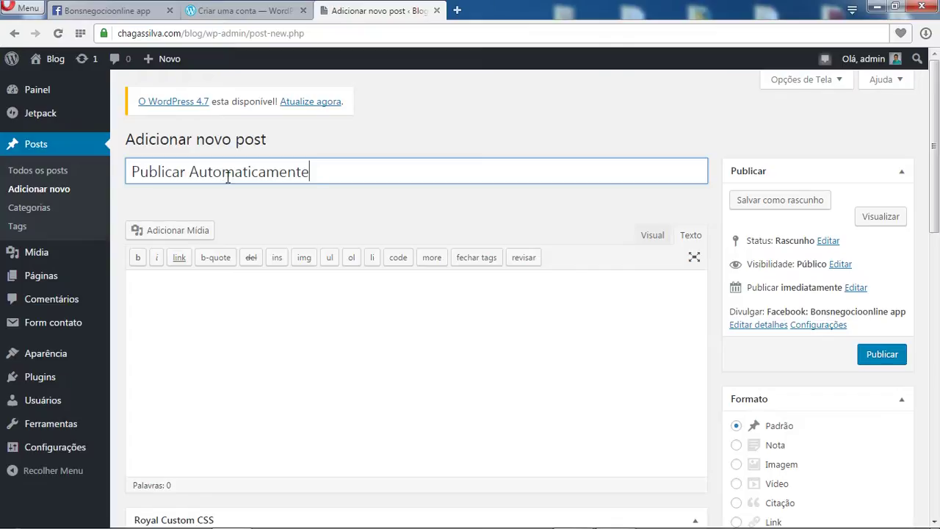
{"action": "left_click", "coordinate": [327, 354]}
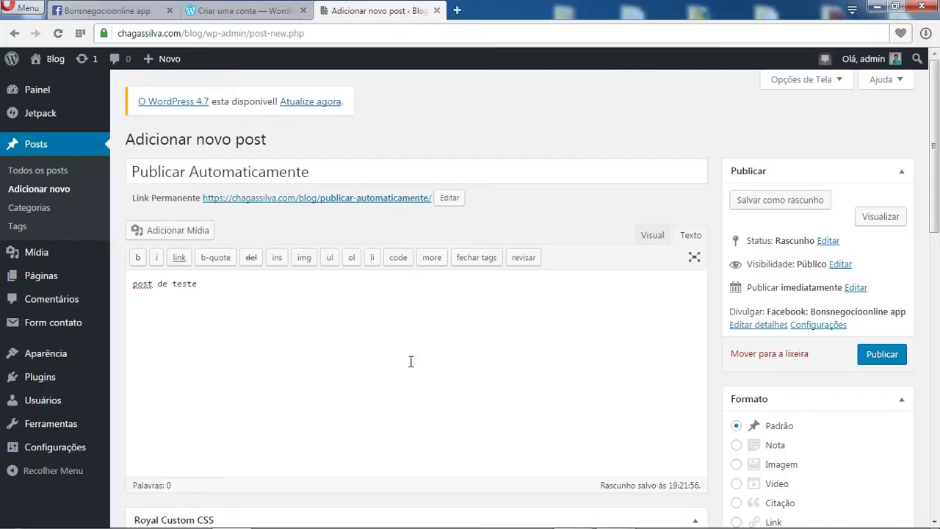
Step: Set the fbad image from the media library as the post's featured image
{"action": "left_click_drag", "start_coordinate": [931, 211], "coordinate": [934, 426]}
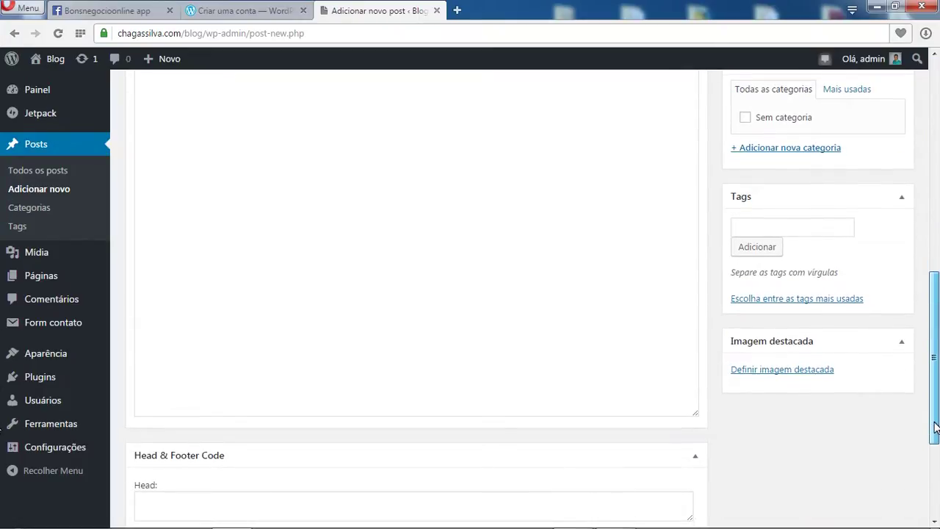
{"action": "left_click", "coordinate": [791, 372]}
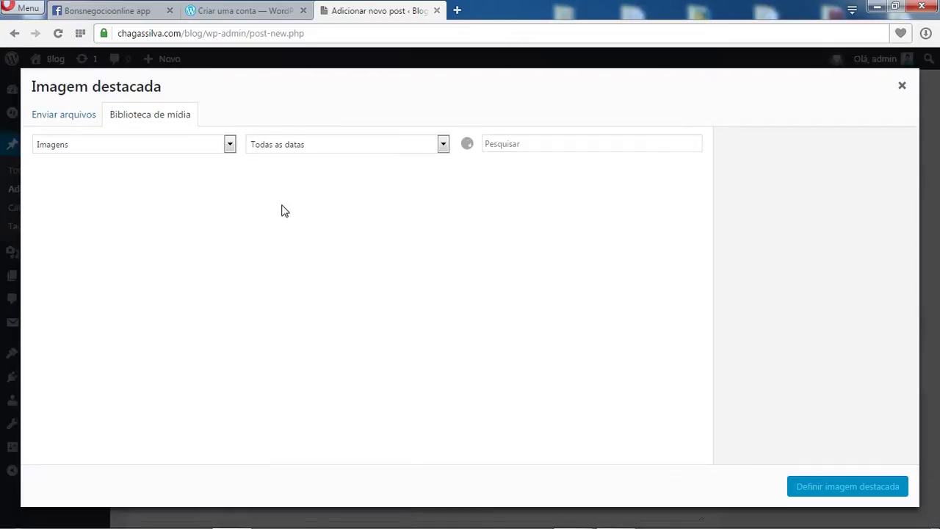
{"action": "left_click", "coordinate": [59, 224]}
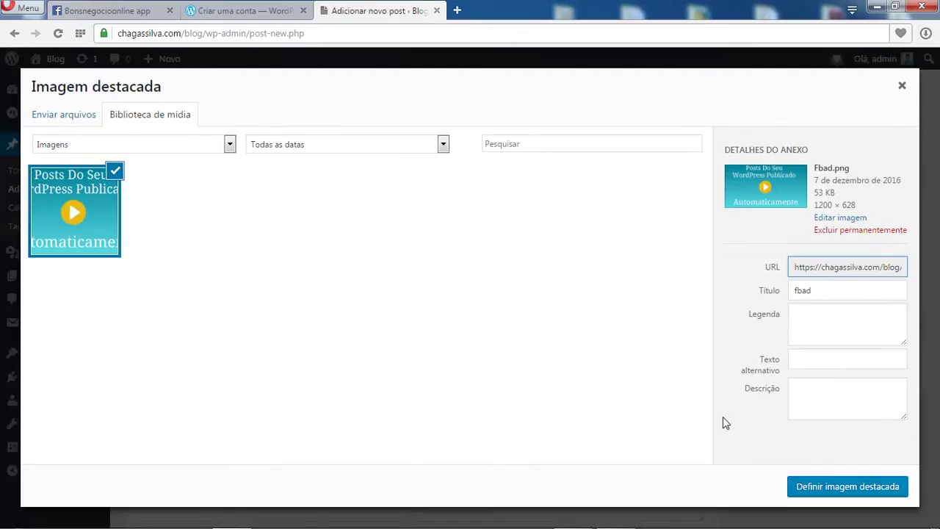
{"action": "left_click", "coordinate": [816, 486]}
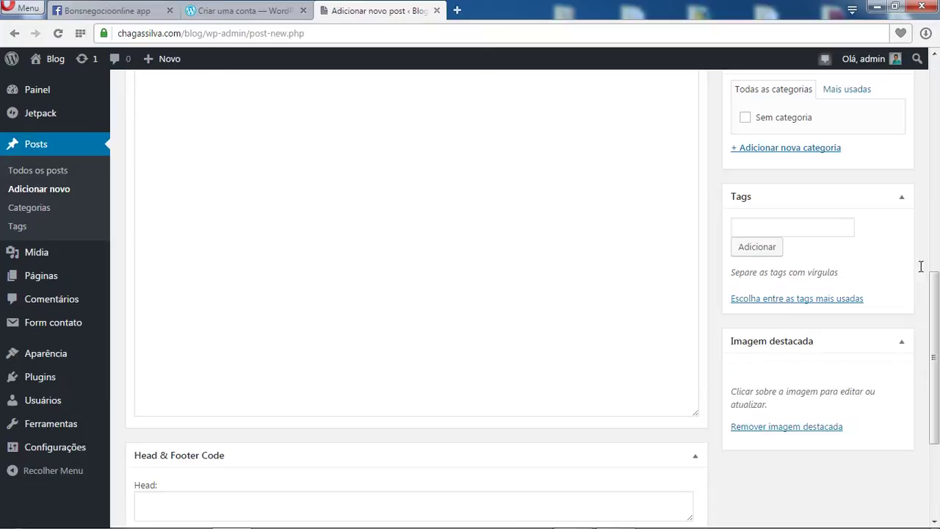
Step: Publish the "Publicar Automaticamente" post and view it through its permalink on the blog
{"action": "left_click_drag", "start_coordinate": [937, 310], "coordinate": [937, 171]}
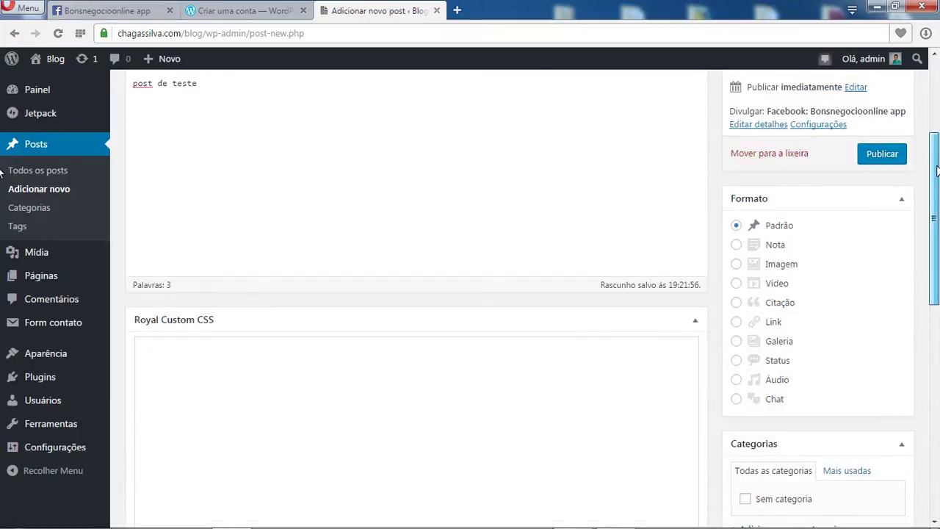
{"action": "left_click", "coordinate": [881, 157]}
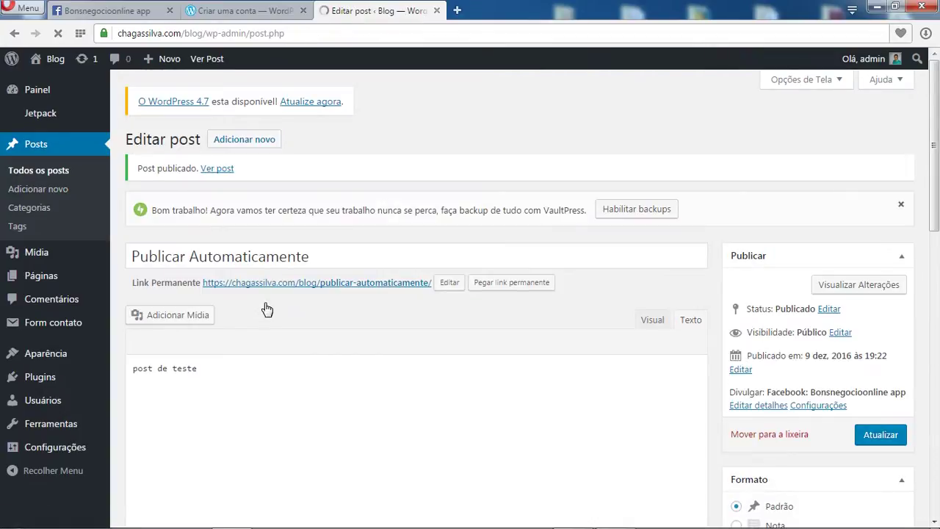
{"action": "left_click", "coordinate": [311, 290]}
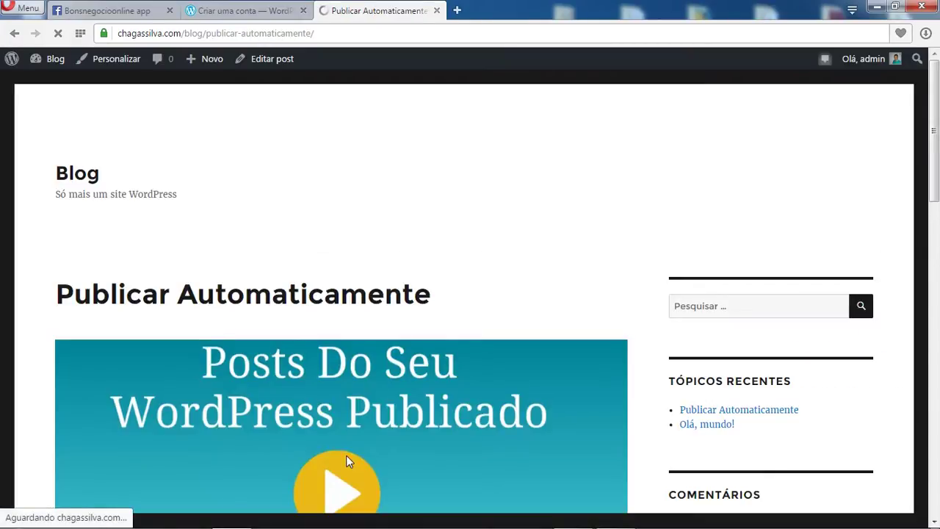
{"action": "scroll", "coordinate": [0, 272], "scroll_direction": "down", "scroll_amount": 7}
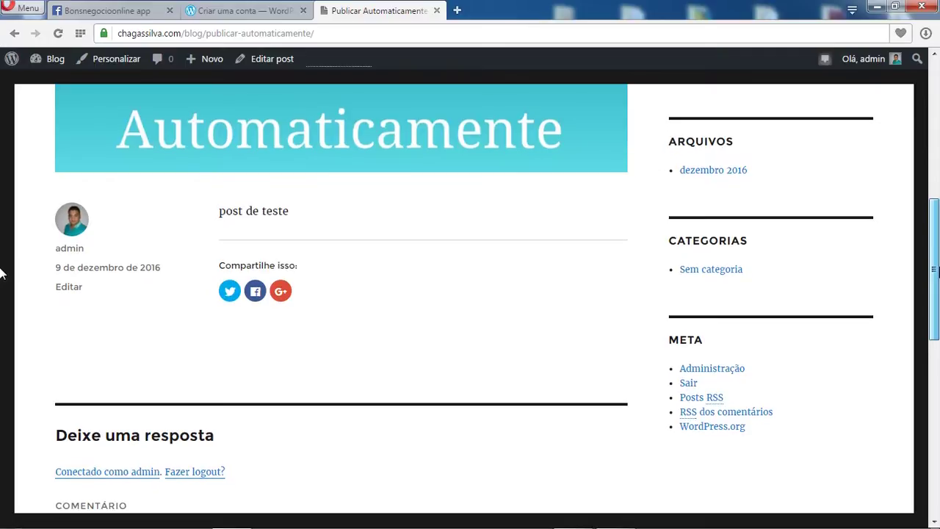
{"action": "scroll", "coordinate": [0, 268], "scroll_direction": "up", "scroll_amount": 7}
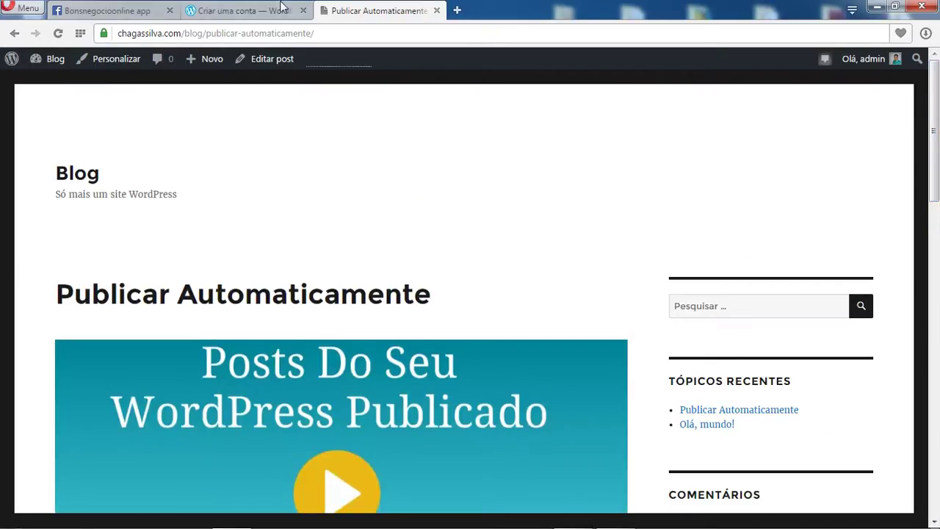
Step: Reload the Bonsnegocioonline app Facebook page and check its Posts section for the new blog post, comparing it with the original on the blog
{"action": "left_click", "coordinate": [118, 8]}
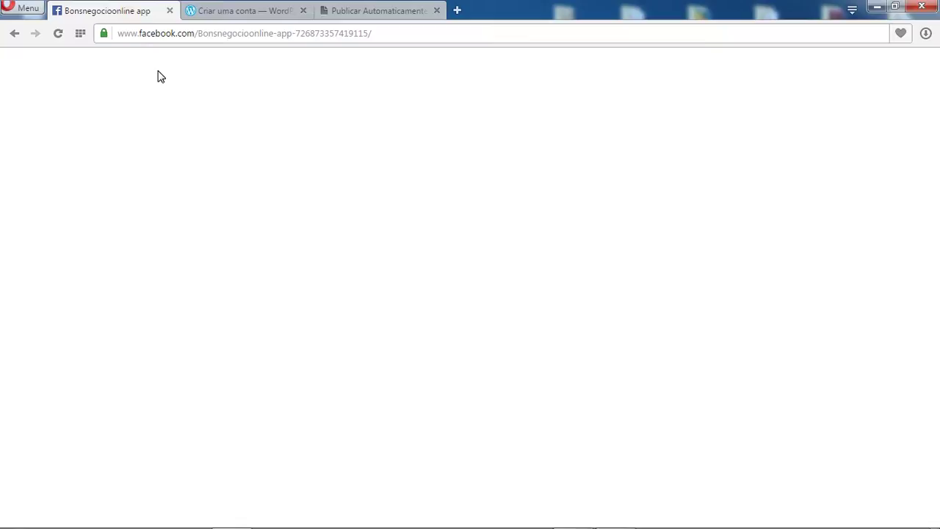
{"action": "left_click", "coordinate": [58, 37]}
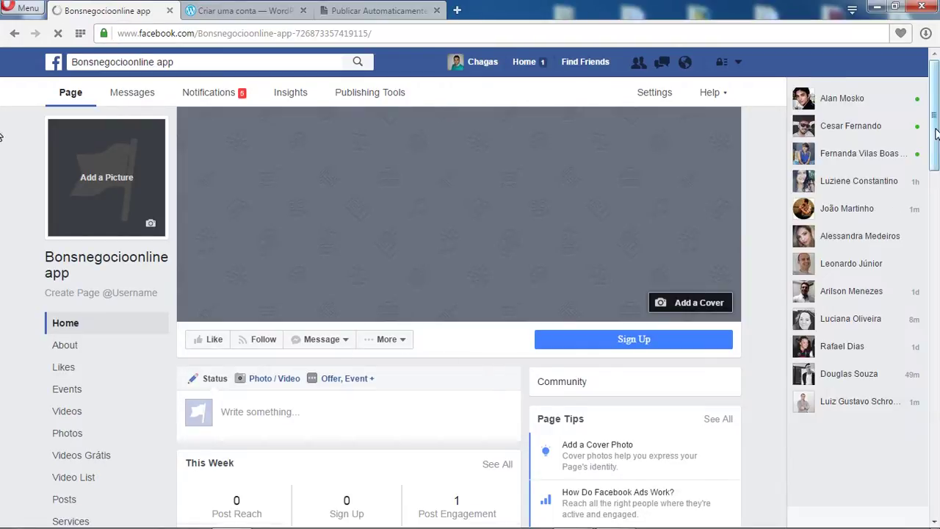
{"action": "left_click_drag", "start_coordinate": [936, 132], "coordinate": [937, 168]}
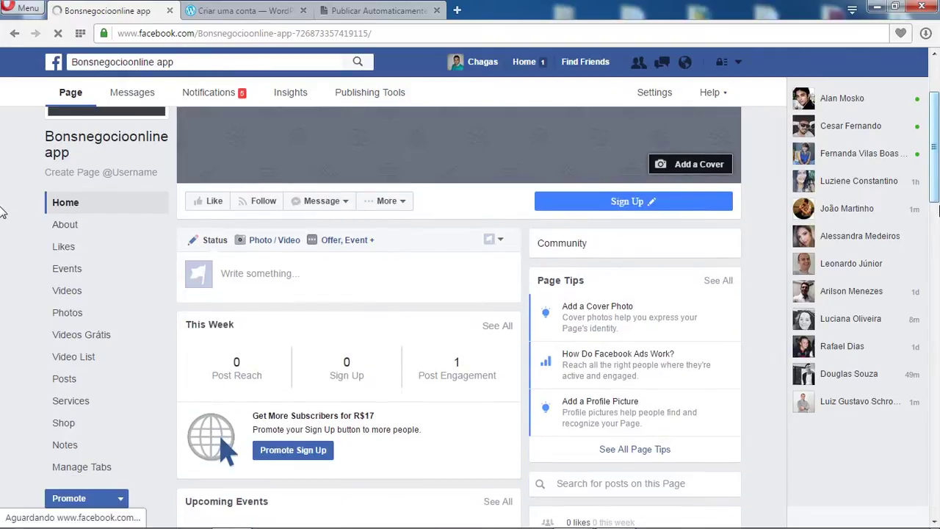
{"action": "scroll", "coordinate": [2, 202], "scroll_direction": "down", "scroll_amount": 3}
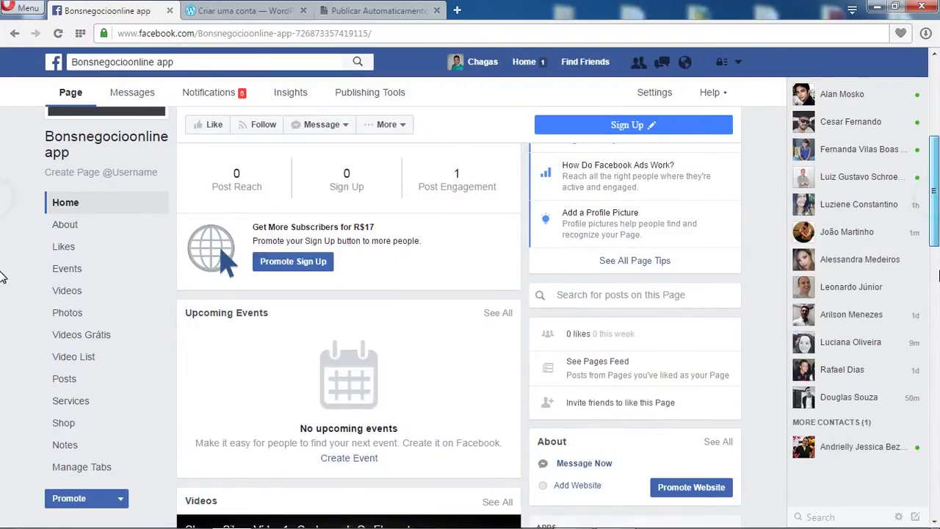
{"action": "scroll", "coordinate": [2, 277], "scroll_direction": "down", "scroll_amount": 5}
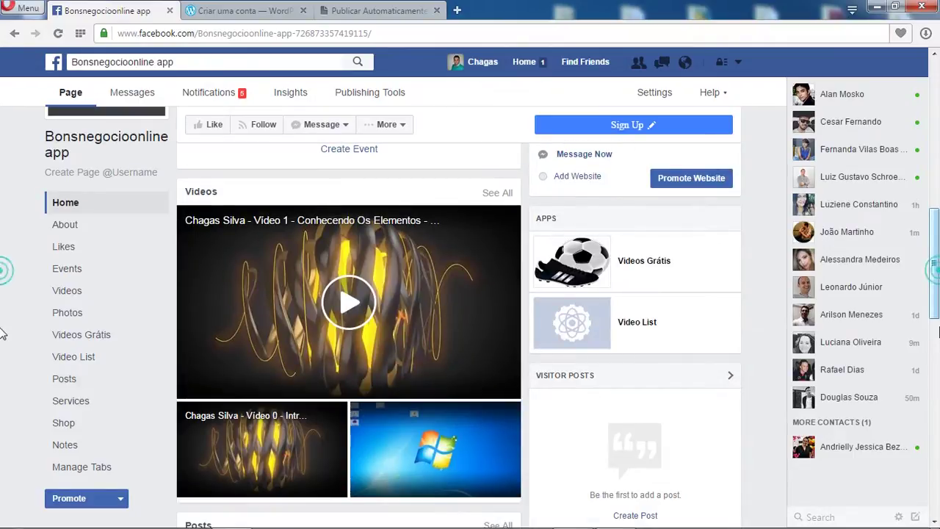
{"action": "scroll", "coordinate": [2, 308], "scroll_direction": "down", "scroll_amount": 4}
{"action": "scroll", "coordinate": [634, 279], "scroll_direction": "down", "scroll_amount": 1}
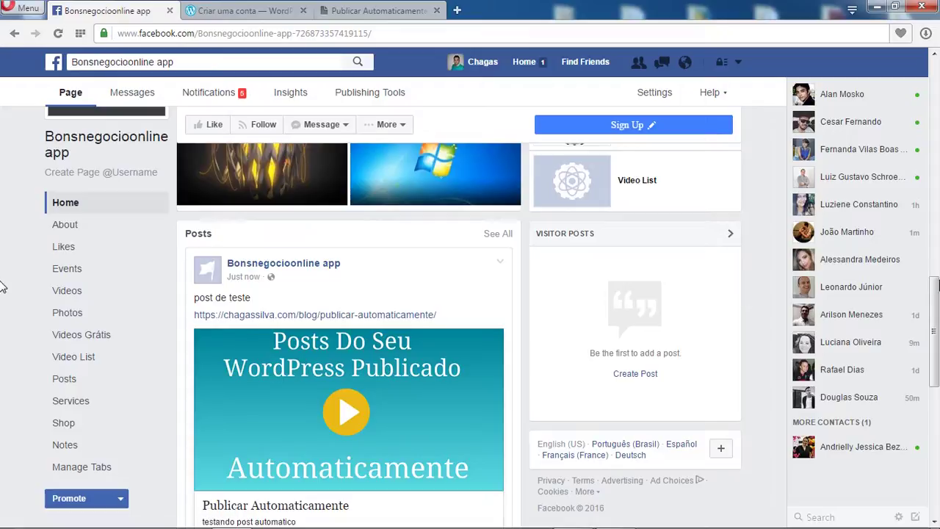
{"action": "scroll", "coordinate": [575, 353], "scroll_direction": "down", "scroll_amount": 2}
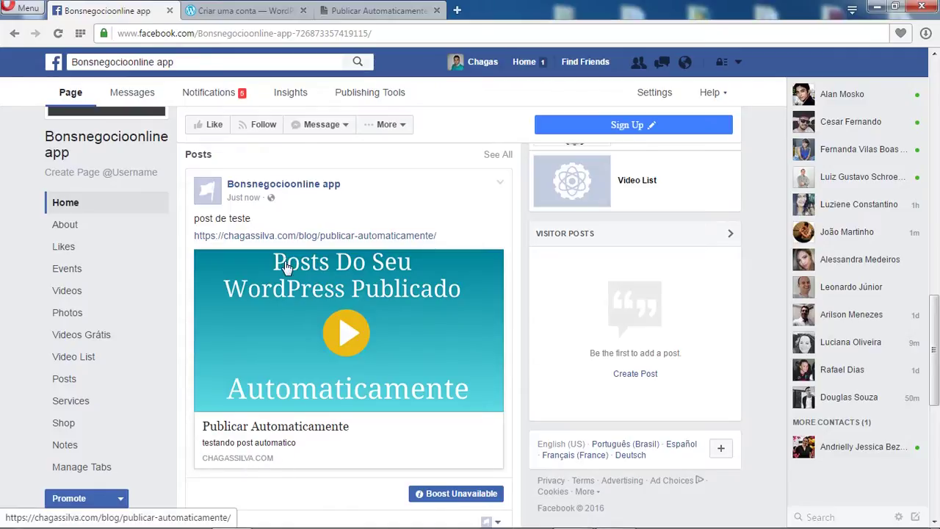
{"action": "left_click", "coordinate": [345, 9]}
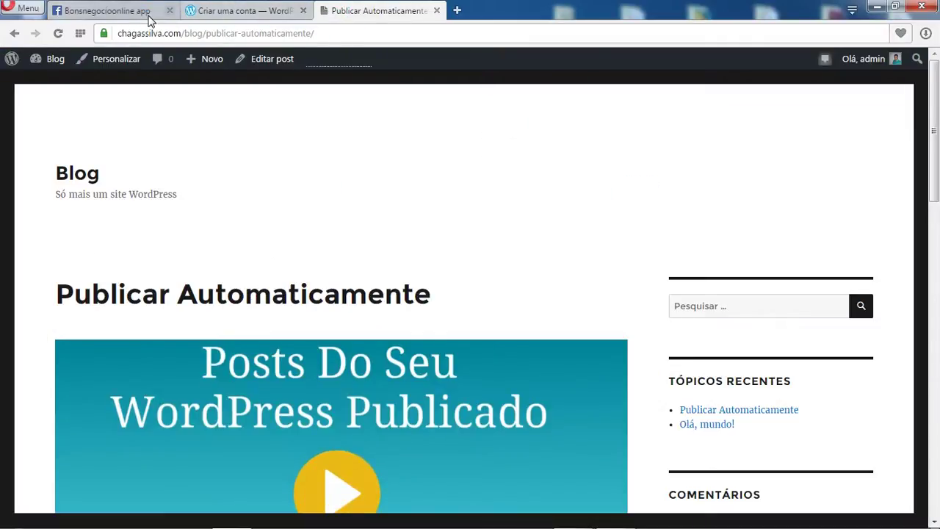
{"action": "left_click", "coordinate": [146, 17]}
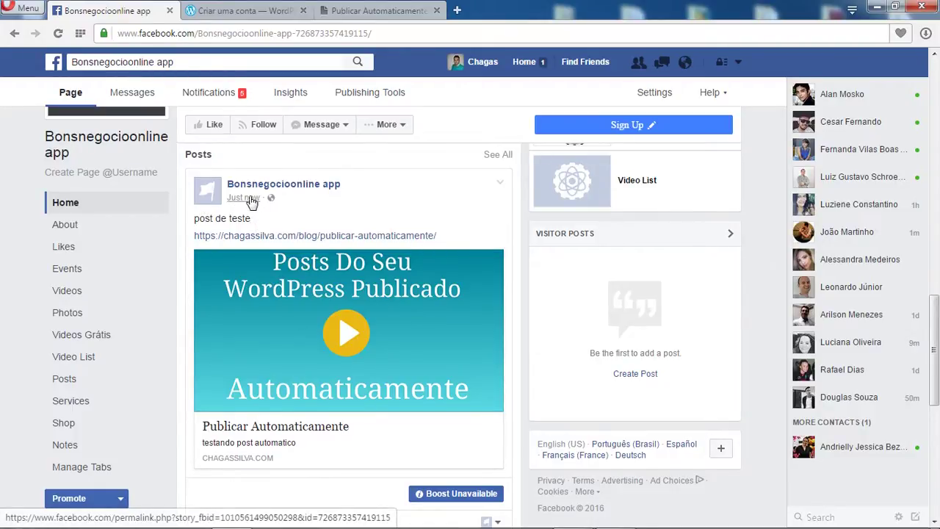
Step: Return to the blog's admin dashboard and open the Publicize configuration page from Jetpack's Engagement settings
{"action": "left_click", "coordinate": [354, 16]}
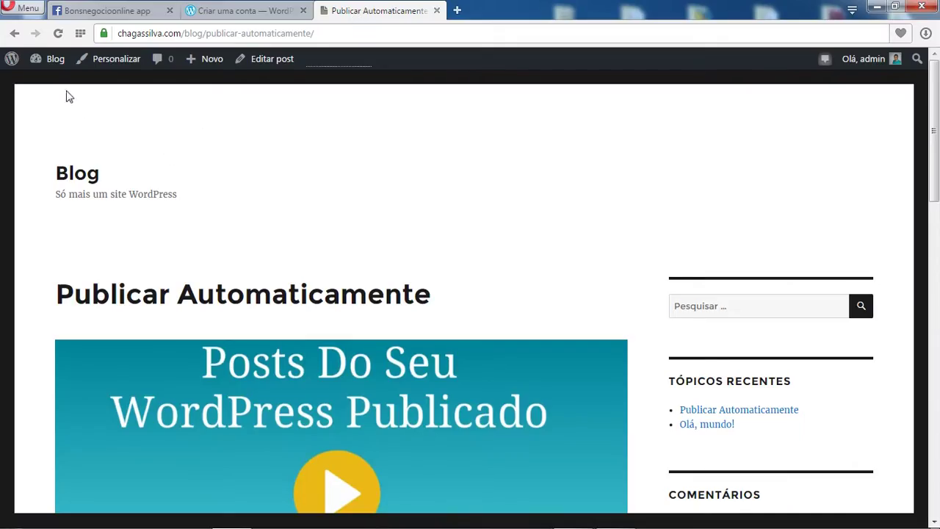
{"action": "left_click", "coordinate": [56, 62]}
{"action": "left_click", "coordinate": [51, 83]}
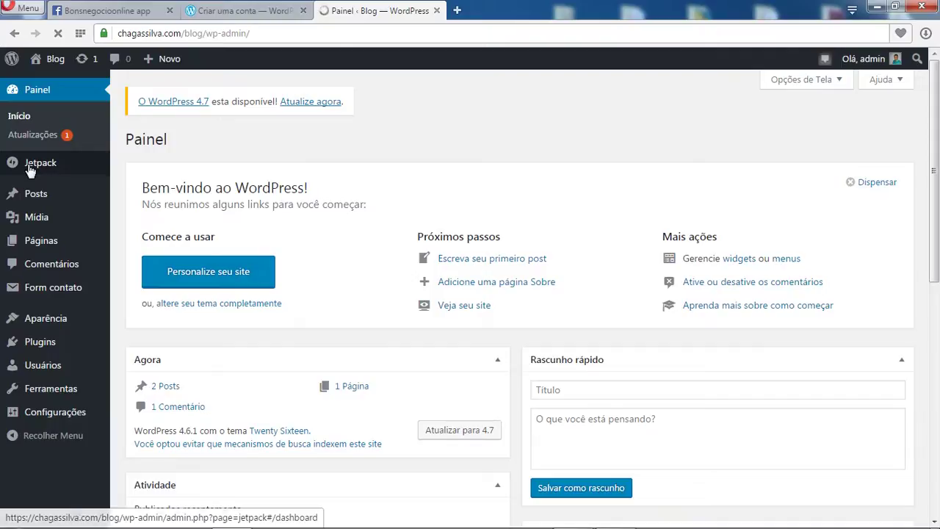
{"action": "mouse_move", "coordinate": [30, 168]}
{"action": "left_click", "coordinate": [149, 189]}
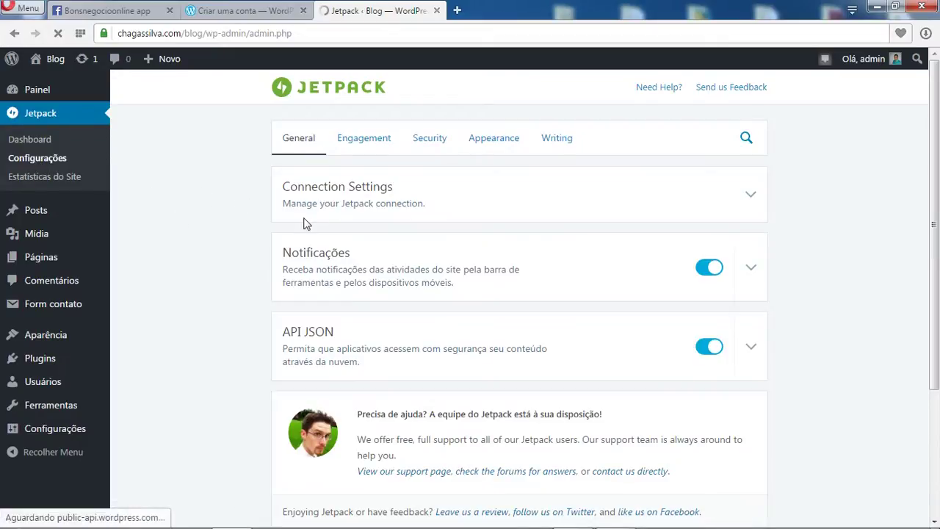
{"action": "left_click", "coordinate": [371, 146]}
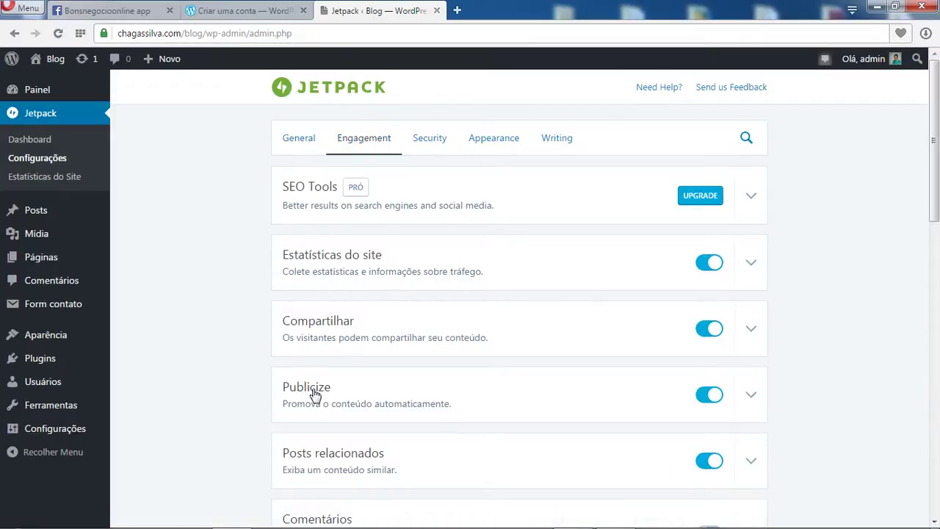
{"action": "left_click", "coordinate": [311, 390]}
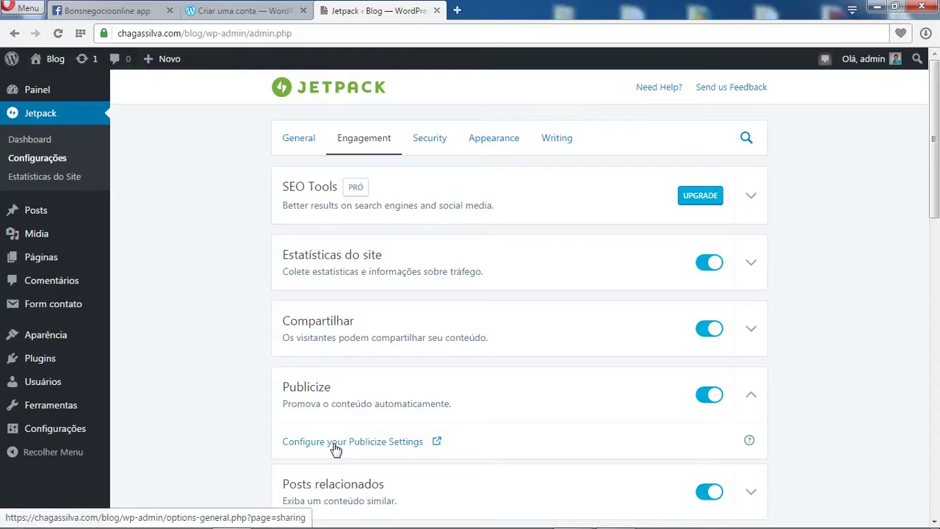
{"action": "left_click", "coordinate": [335, 446]}
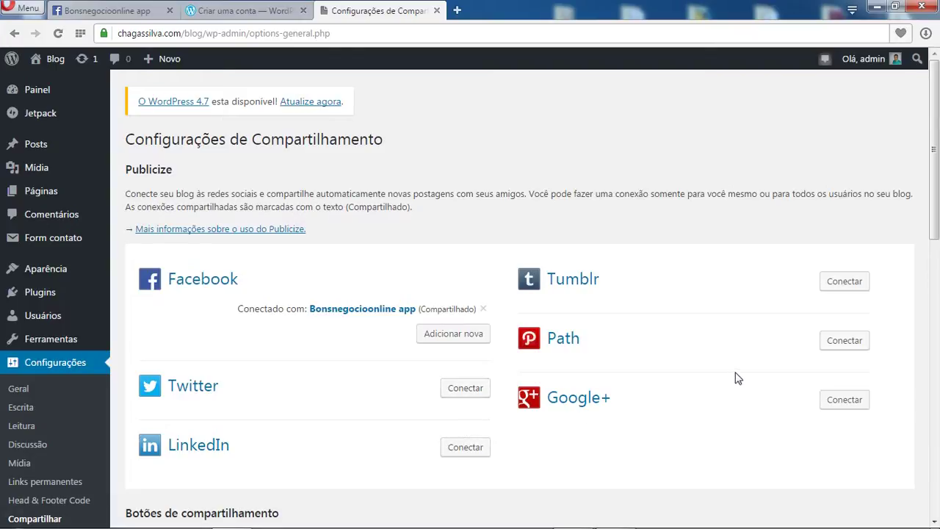
Step: Review the social networks available in the Publicize settings and dismiss the Windows colour scheme dialog without choosing an option
{"action": "scroll", "coordinate": [661, 279], "scroll_direction": "down", "scroll_amount": 1}
{"action": "scroll", "coordinate": [577, 231], "scroll_direction": "up", "scroll_amount": 1}
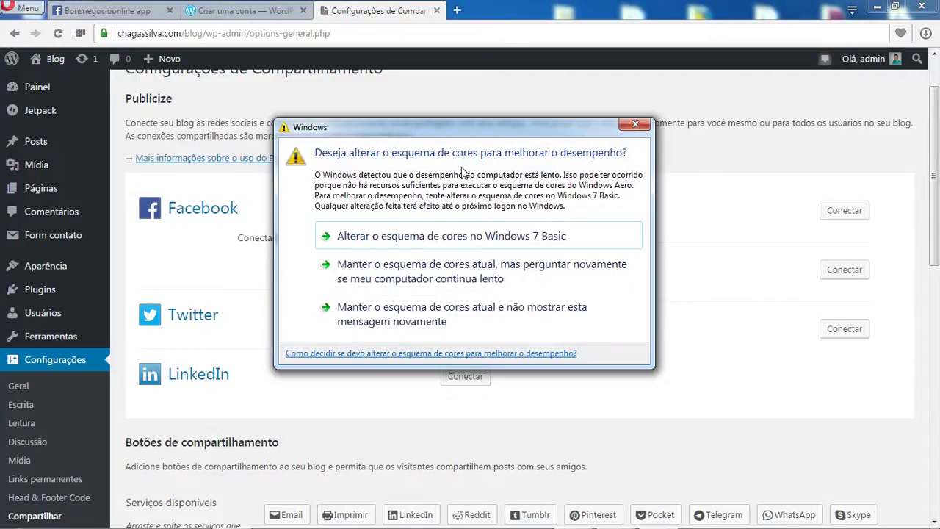
{"action": "left_click", "coordinate": [636, 125]}
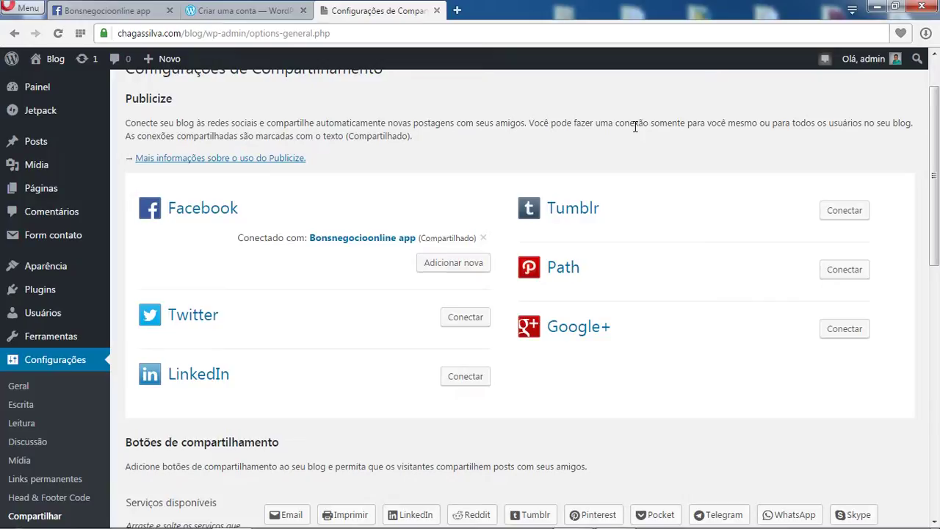